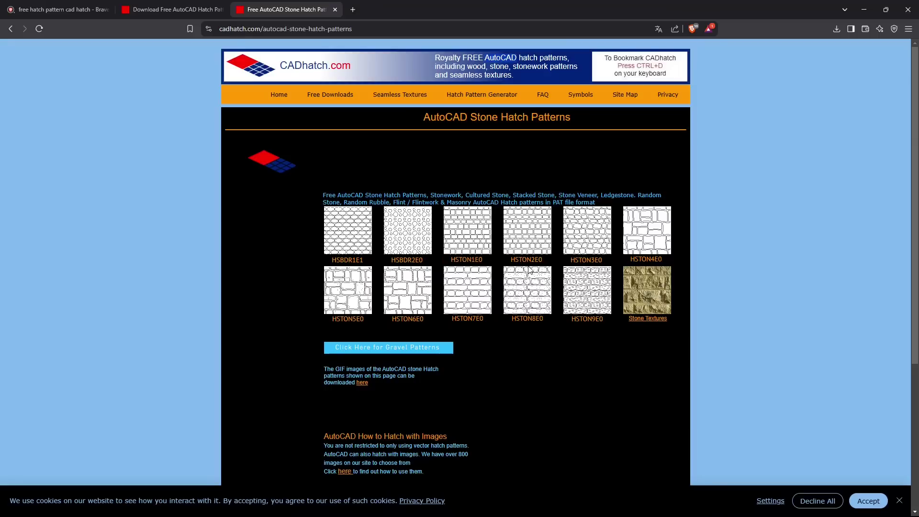
Step: Download the HSTON7E0 stone hatch pattern to the Download folder and select HSTON7E0.pat inside the downloaded archive
{"action": "left_click", "coordinate": [467, 319]}
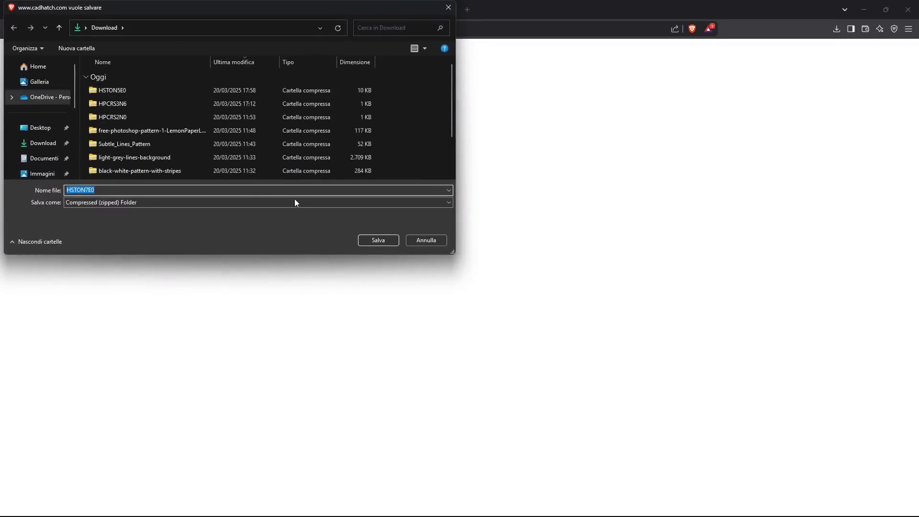
{"action": "left_click", "coordinate": [376, 241]}
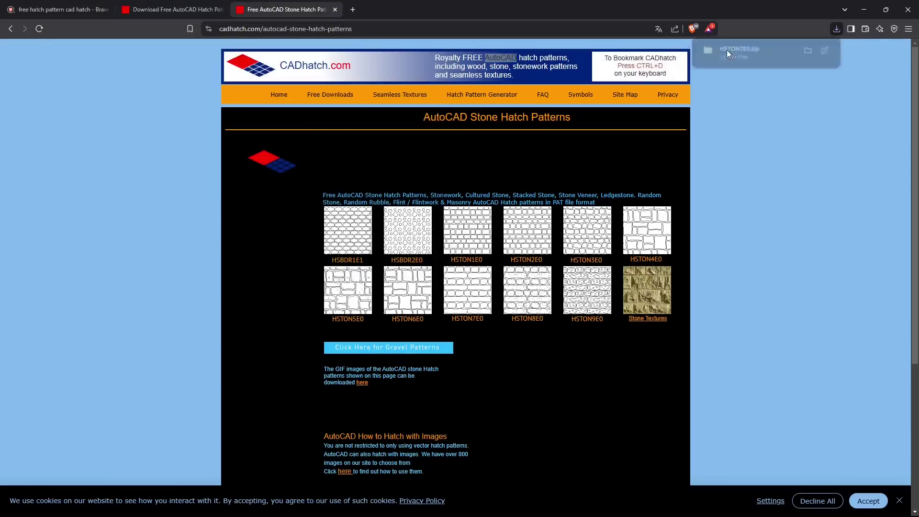
{"action": "left_click", "coordinate": [727, 50]}
{"action": "left_click", "coordinate": [186, 96]}
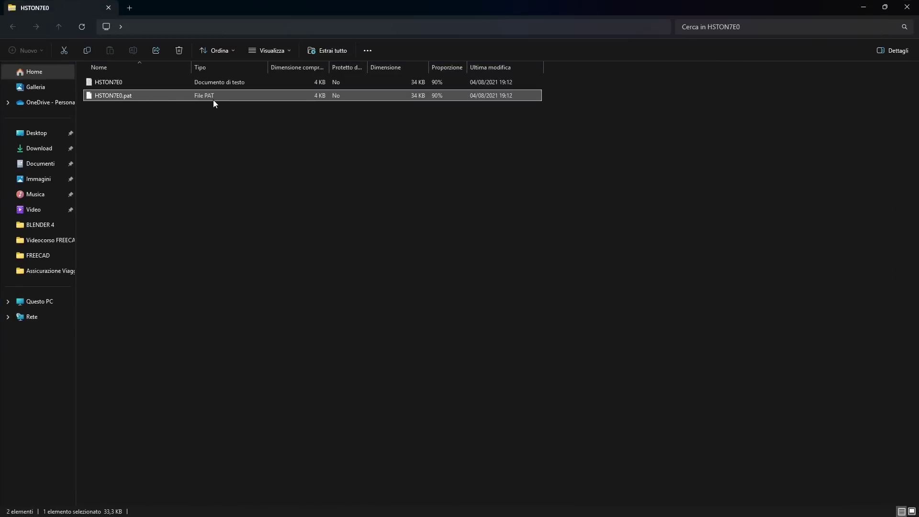
Step: Return to the browser and open the cadhatch.com home page by removing /autocad-stone-hatch-patterns from the address
{"action": "key", "text": "alt+Tab"}
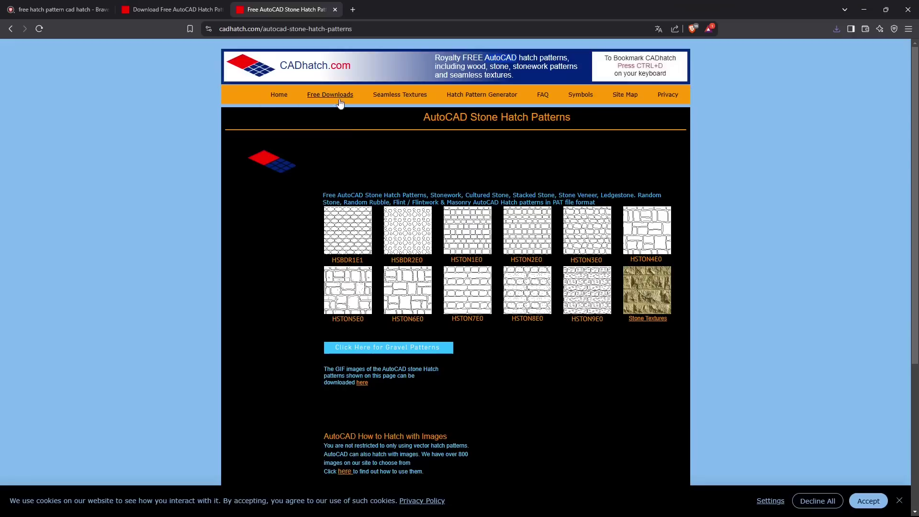
{"action": "left_click", "coordinate": [271, 29]}
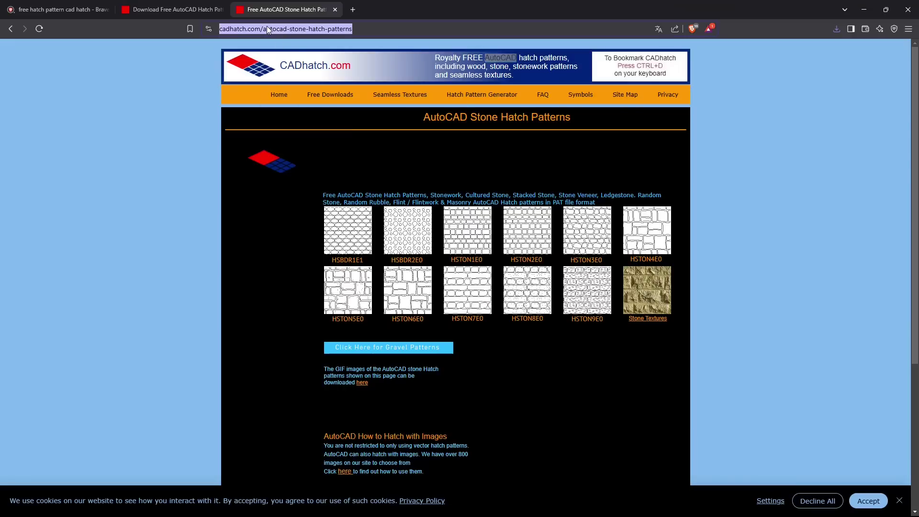
{"action": "left_click", "coordinate": [304, 30]}
{"action": "left_click_drag", "start_coordinate": [297, 30], "coordinate": [659, 47]}
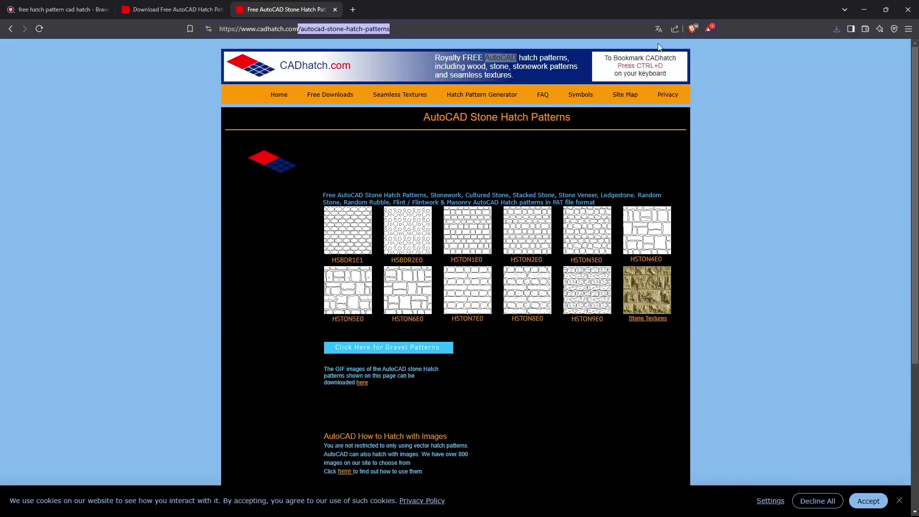
{"action": "key", "text": "BackSpace"}
{"action": "key", "text": "Return"}
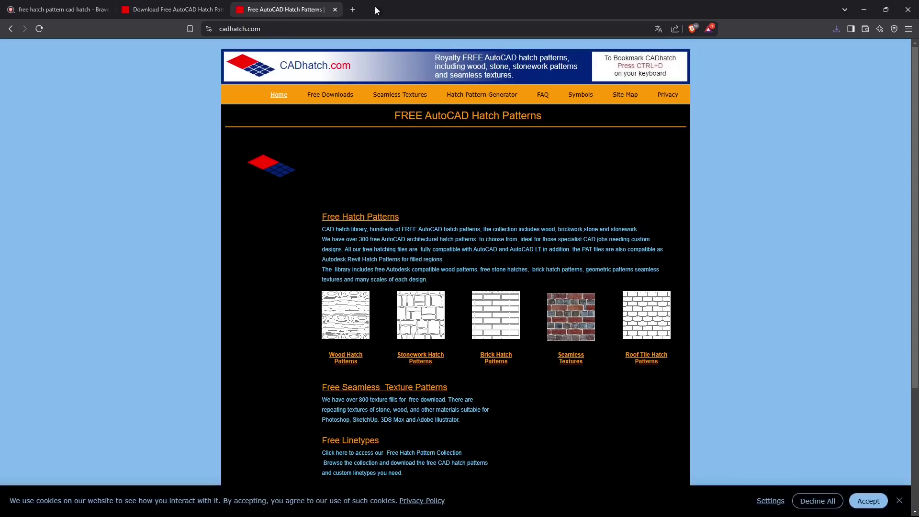
Step: Go back to the web search for "free hatch pattern cad hatch" and review its search terms
{"action": "left_click", "coordinate": [144, 10]}
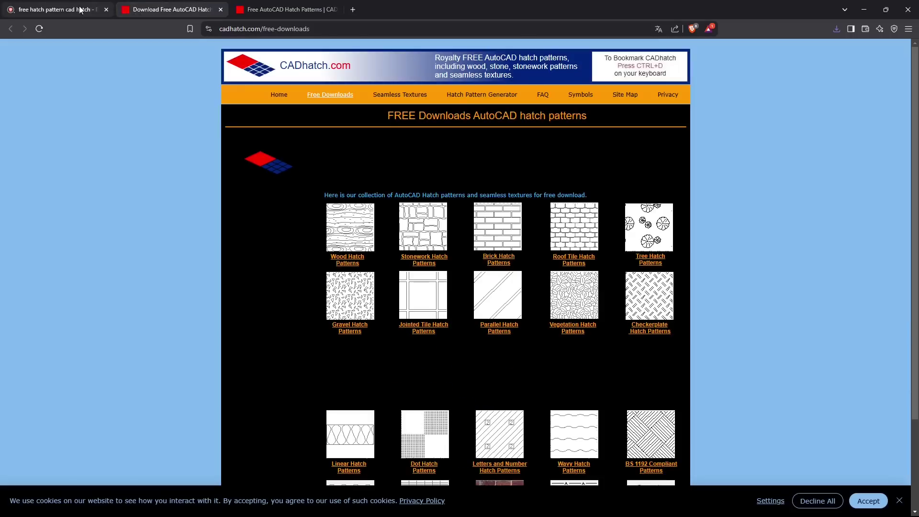
{"action": "left_click", "coordinate": [44, 10]}
{"action": "left_click", "coordinate": [137, 57]}
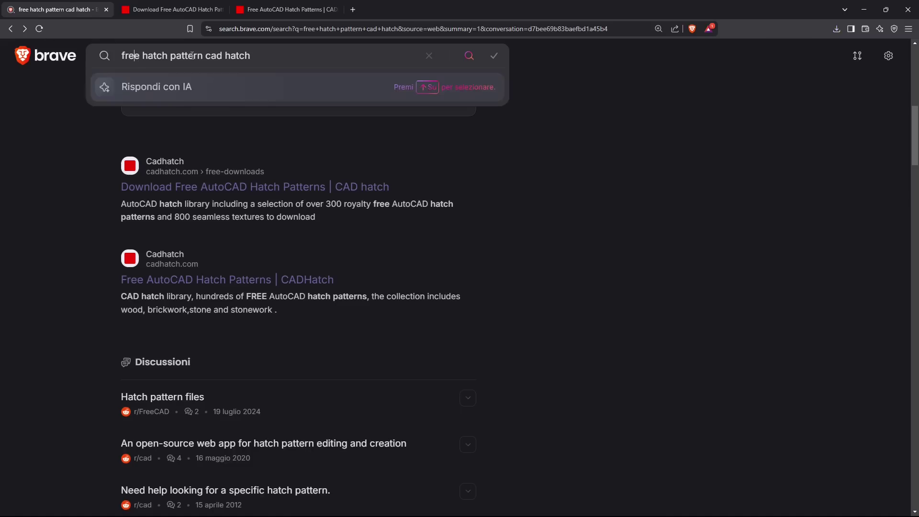
{"action": "double_click", "coordinate": [155, 56]}
{"action": "double_click", "coordinate": [200, 56]}
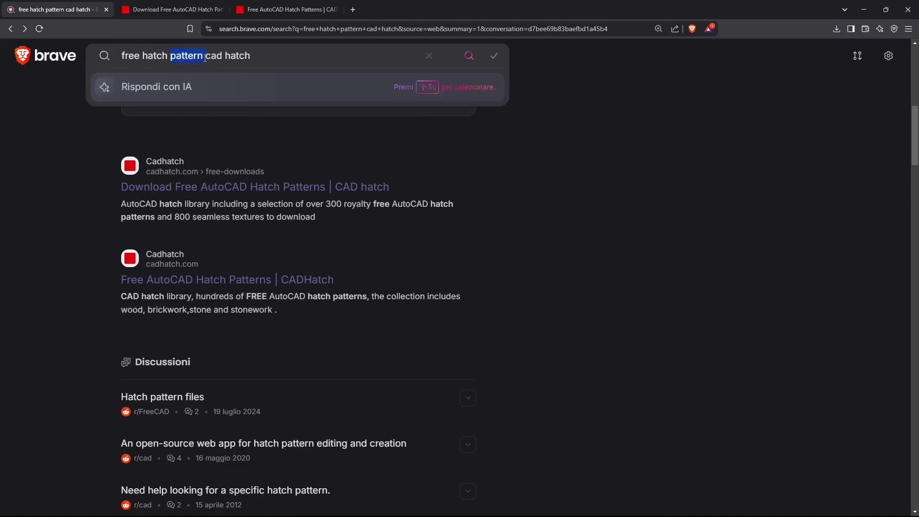
{"action": "double_click", "coordinate": [238, 56]}
{"action": "left_click", "coordinate": [96, 152]}
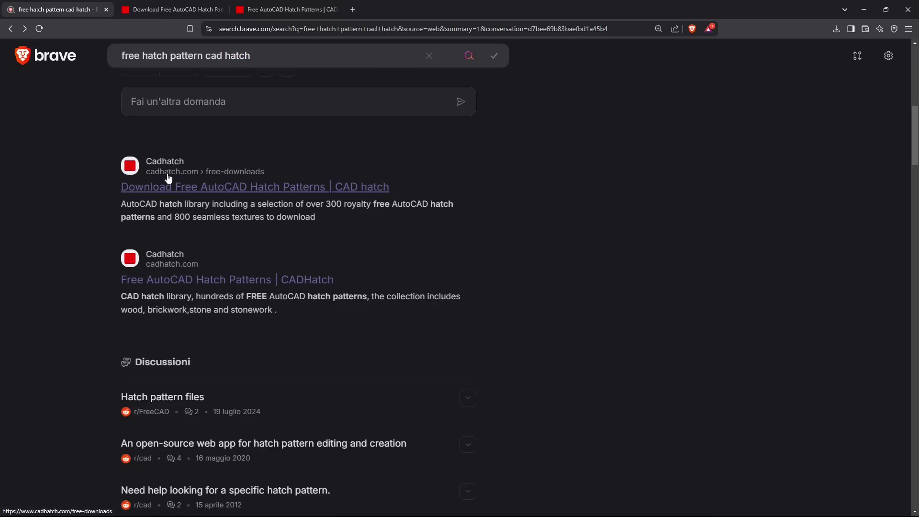
Step: Look through the search results for sites offering free CAD hatch patterns, including the FreeCAD forum thread "Looking for hatch patterns"
{"action": "scroll", "coordinate": [207, 245], "scroll_direction": "up", "scroll_amount": 10}
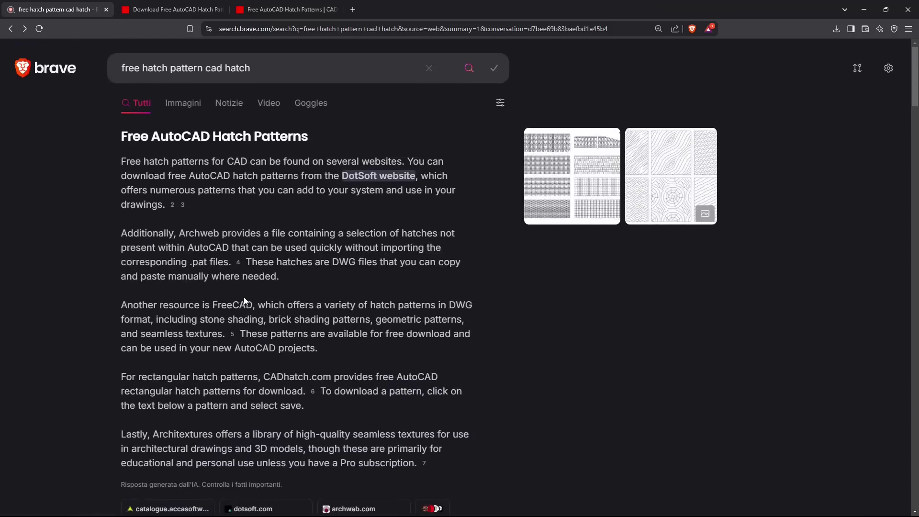
{"action": "scroll", "coordinate": [298, 397], "scroll_direction": "down", "scroll_amount": 5}
{"action": "scroll", "coordinate": [271, 362], "scroll_direction": "up", "scroll_amount": 3}
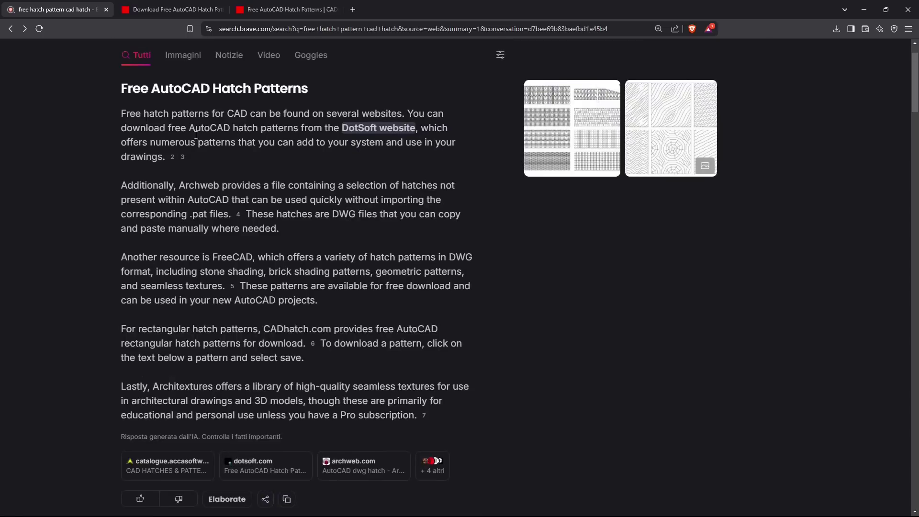
{"action": "scroll", "coordinate": [425, 294], "scroll_direction": "down", "scroll_amount": 6}
{"action": "scroll", "coordinate": [425, 294], "scroll_direction": "down", "scroll_amount": 10}
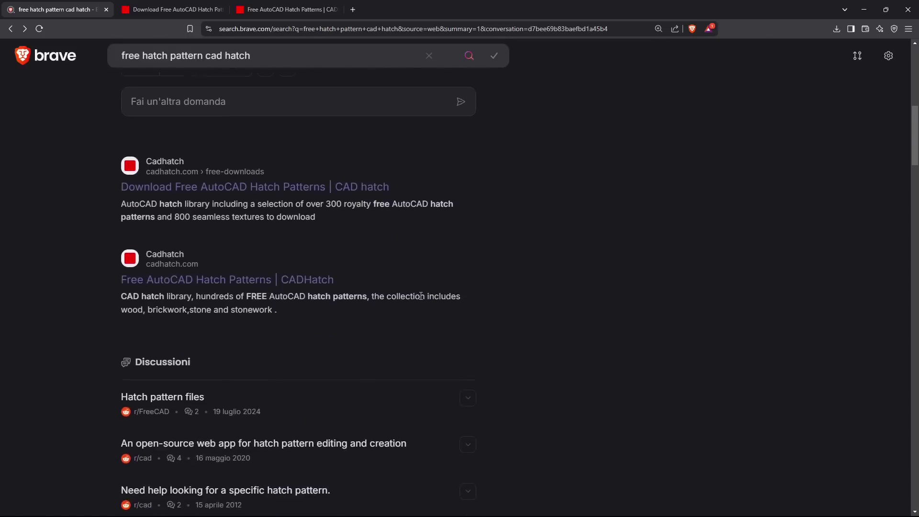
{"action": "scroll", "coordinate": [476, 286], "scroll_direction": "down", "scroll_amount": 18}
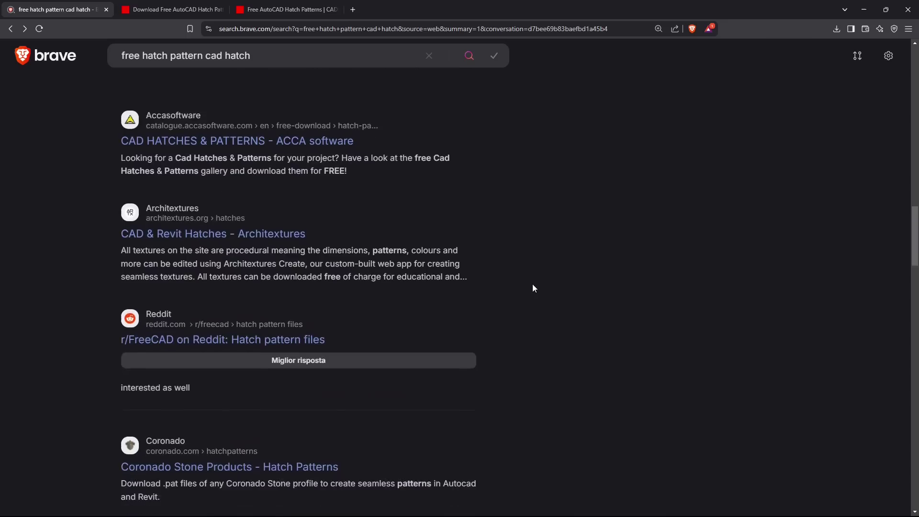
{"action": "scroll", "coordinate": [595, 300], "scroll_direction": "down", "scroll_amount": 6}
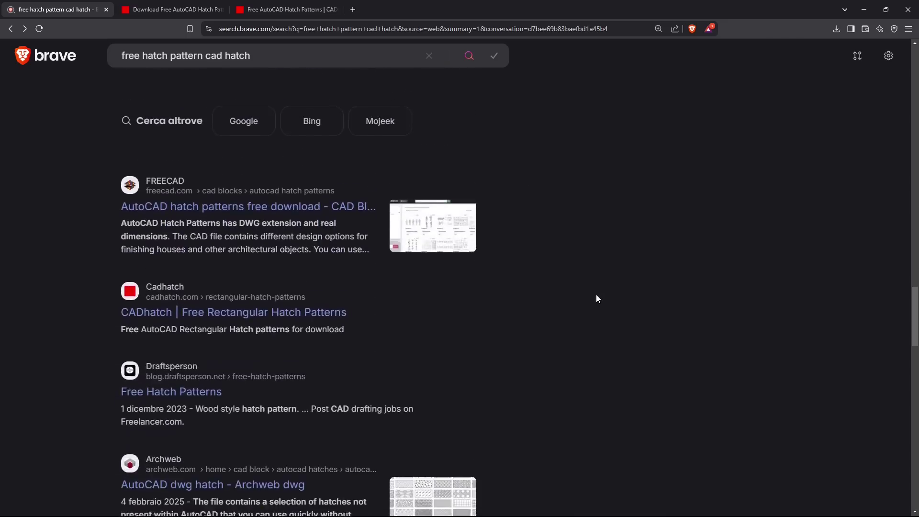
{"action": "scroll", "coordinate": [595, 301], "scroll_direction": "up", "scroll_amount": 5}
{"action": "scroll", "coordinate": [594, 309], "scroll_direction": "up", "scroll_amount": 3}
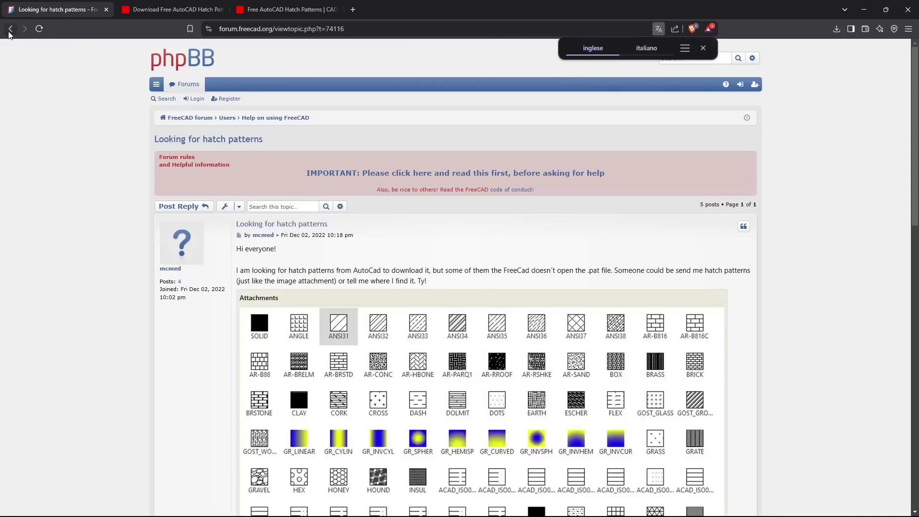
{"action": "left_click", "coordinate": [9, 32]}
{"action": "scroll", "coordinate": [187, 217], "scroll_direction": "up", "scroll_amount": 10}
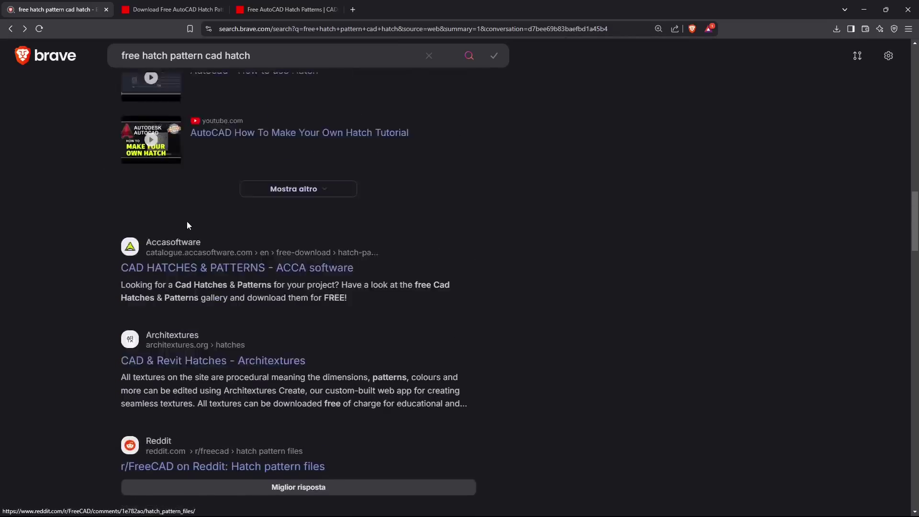
{"action": "scroll", "coordinate": [186, 221], "scroll_direction": "up", "scroll_amount": 4}
Step: Duplicate the CADhatch home page tab and search the web for "freecad" in the copy
{"action": "right_click", "coordinate": [289, 10]}
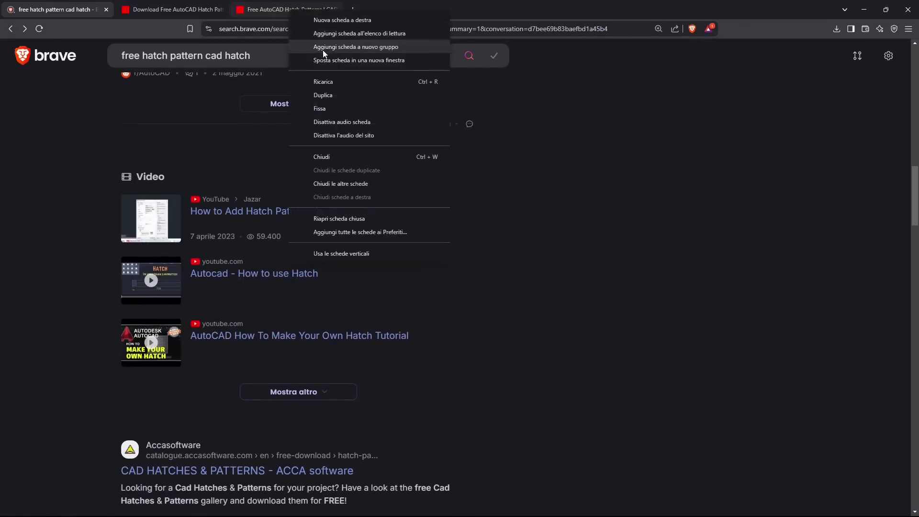
{"action": "left_click", "coordinate": [323, 94]}
{"action": "left_click", "coordinate": [298, 30]}
{"action": "type", "text": "f"}
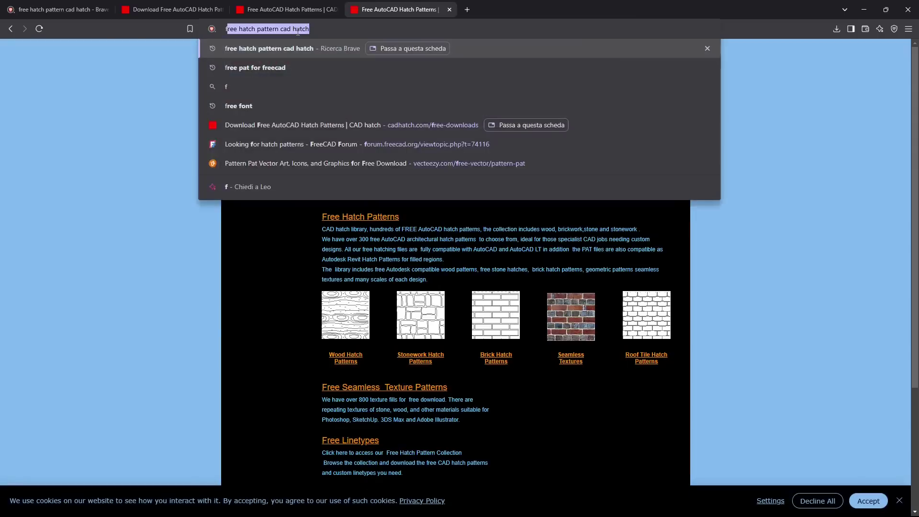
{"action": "type", "text": "reecad"}
{"action": "key", "text": "Return"}
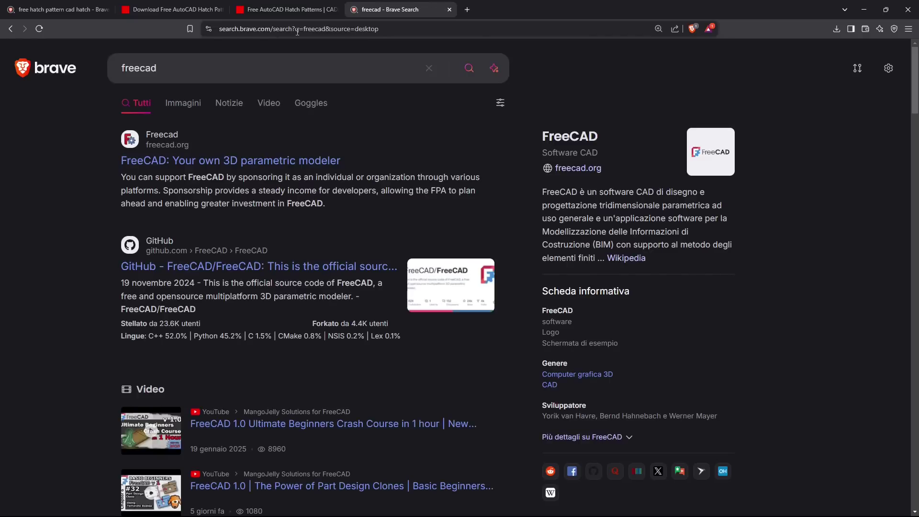
Step: Search the web for "librecad"
{"action": "left_click", "coordinate": [296, 30]}
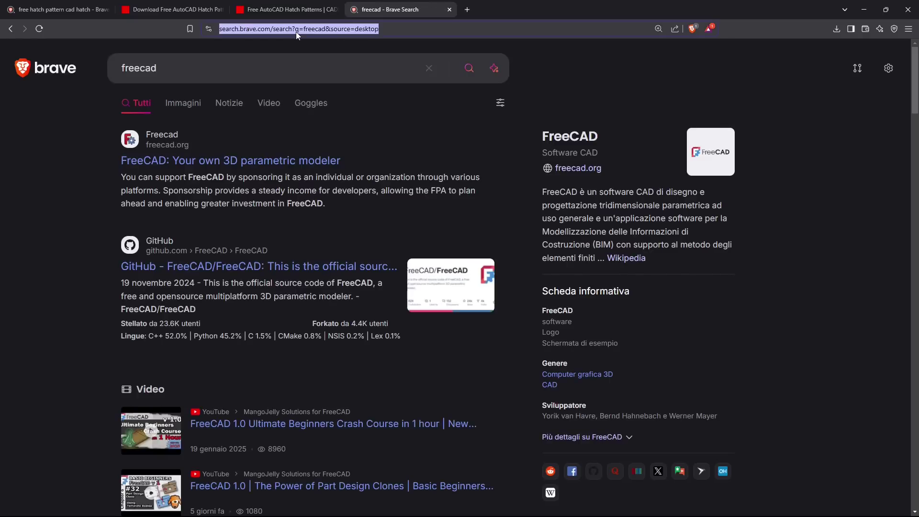
{"action": "type", "text": "librecad"}
{"action": "key", "text": "Return"}
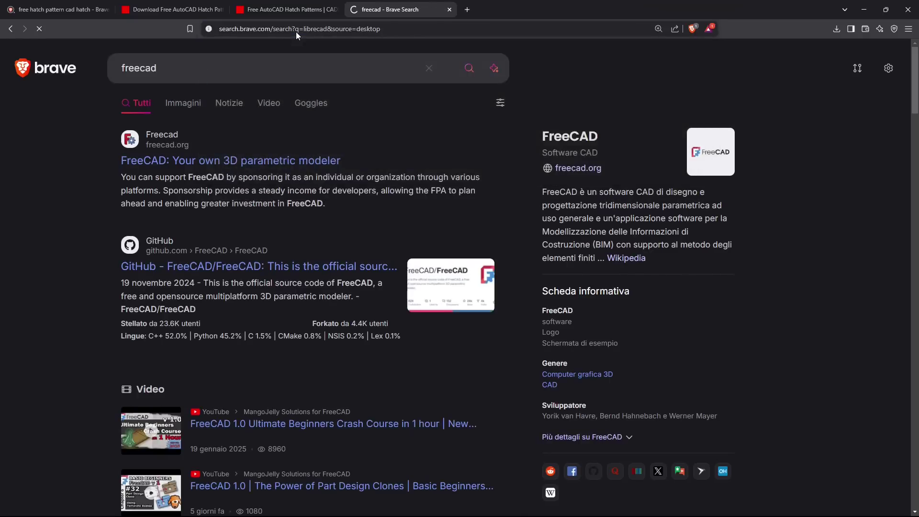
Step: Search the web for "pattern .pat photoshop"
{"action": "double_click", "coordinate": [230, 30]}
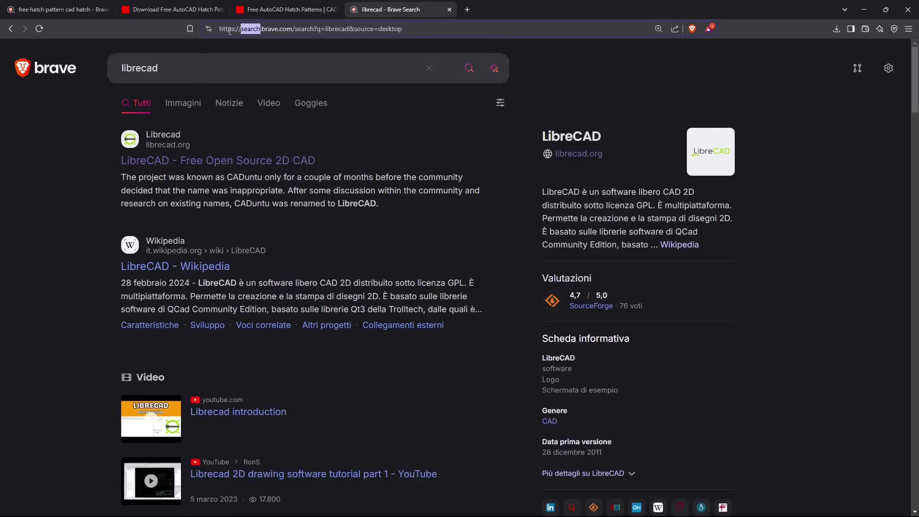
{"action": "left_click", "coordinate": [230, 30]}
{"action": "type", "text": "pattern .pat photoshop"}
{"action": "key", "text": "Return"}
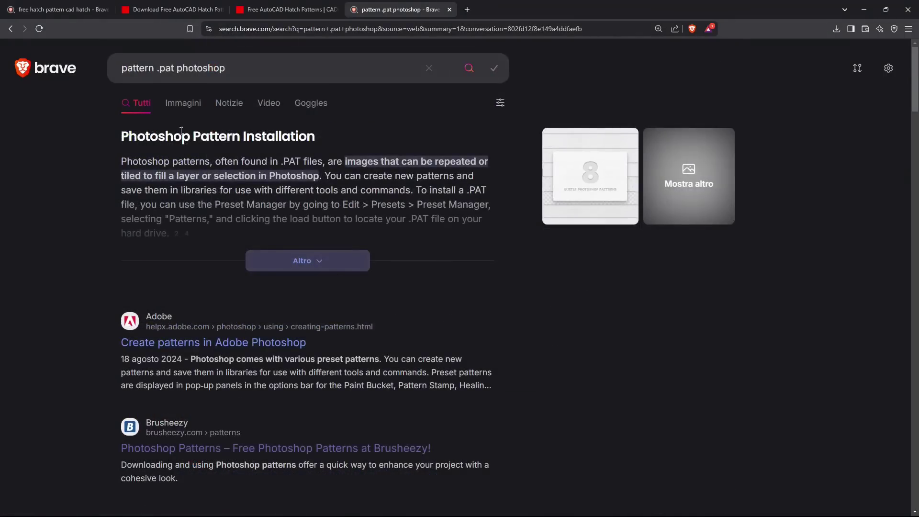
Step: Replace "photoshop" with "gimp" in the query and search for "pattern .pat gimp"
{"action": "double_click", "coordinate": [208, 75]}
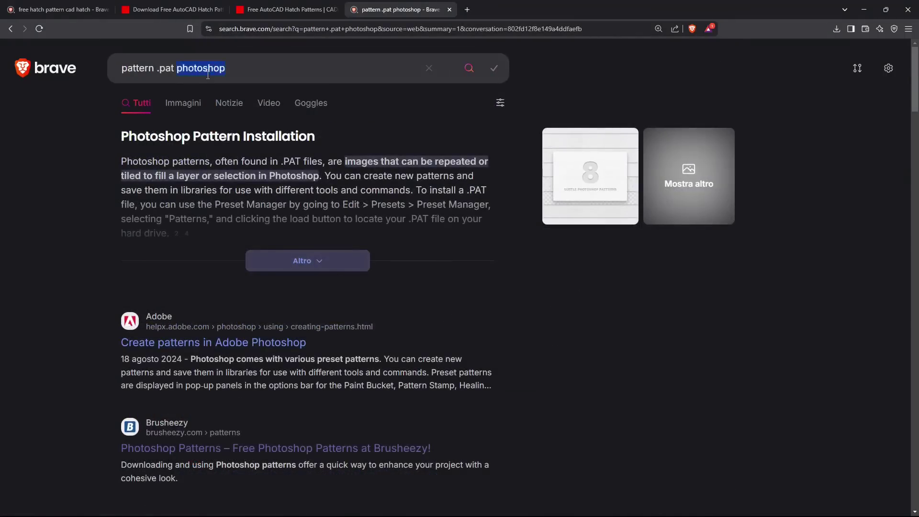
{"action": "type", "text": "gimp"}
{"action": "key", "text": "Return"}
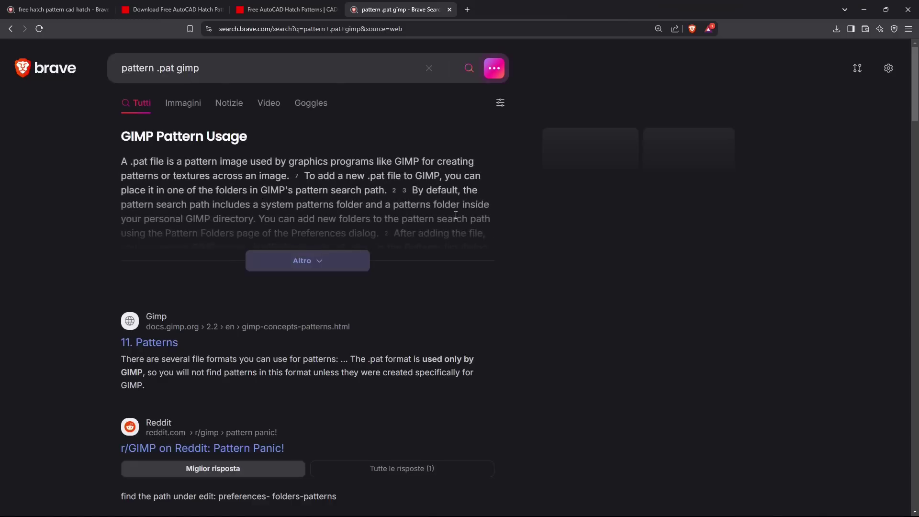
Step: Switch to GIMP and close the imported pine pattern image
{"action": "key", "text": "alt+Tab"}
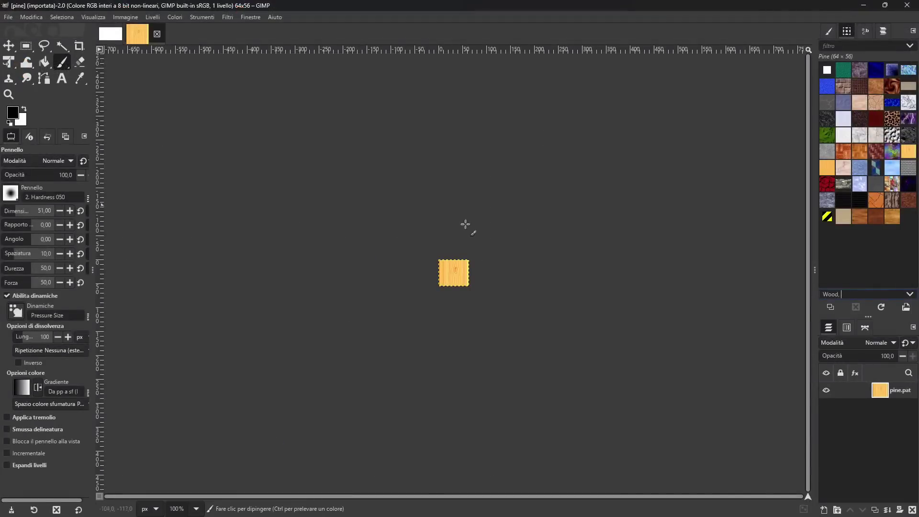
{"action": "left_click", "coordinate": [157, 34]}
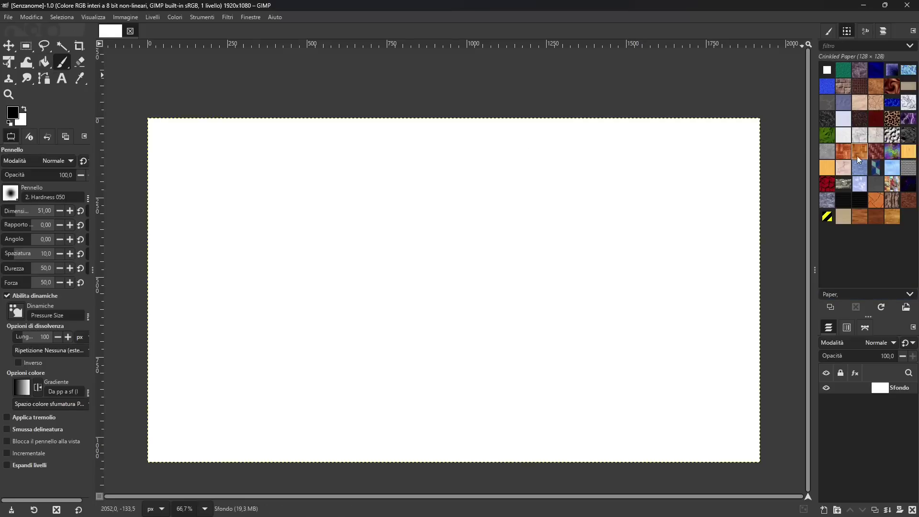
Step: Select the Wood #1 pattern and add the Animal tag to it
{"action": "left_click", "coordinate": [876, 218]}
{"action": "left_click", "coordinate": [879, 221]}
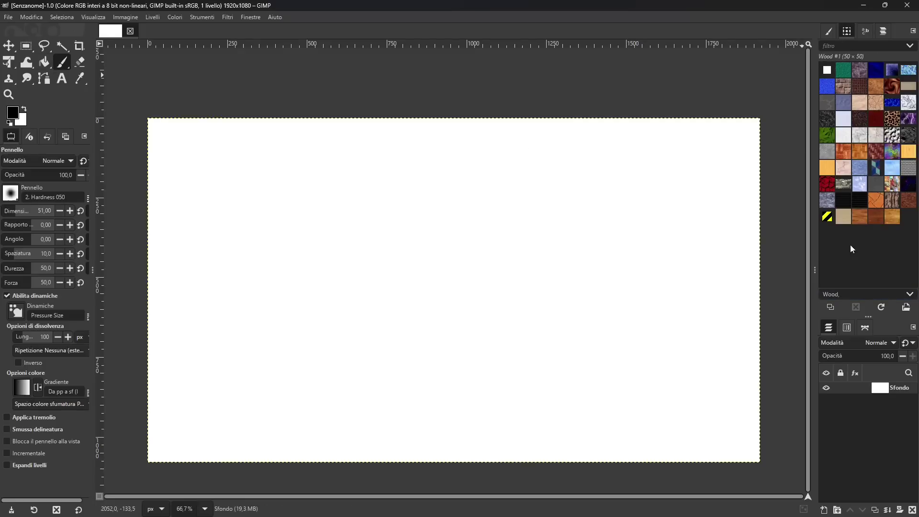
{"action": "left_click", "coordinate": [849, 295]}
{"action": "left_click", "coordinate": [908, 295]}
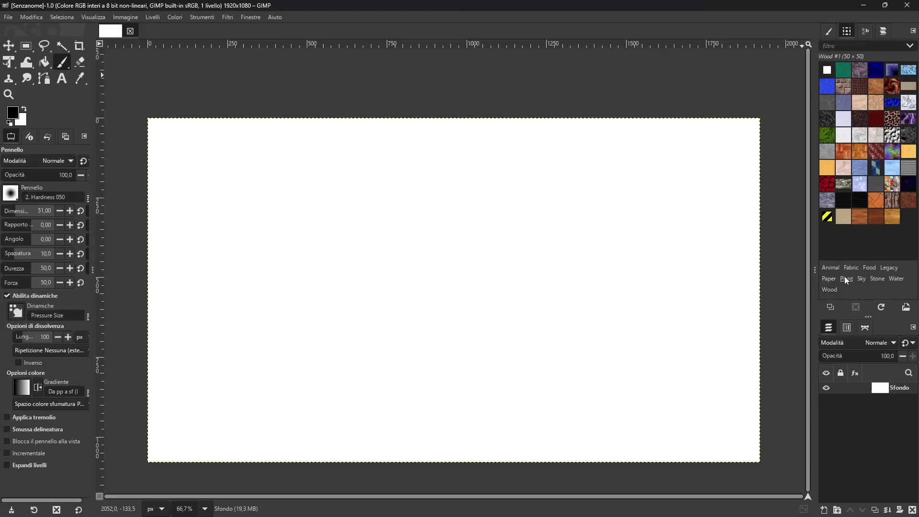
{"action": "left_click", "coordinate": [845, 278]}
Step: Show the selected pattern's file in the file manager and select wood5.pat in the Wood folder
{"action": "right_click", "coordinate": [852, 242]}
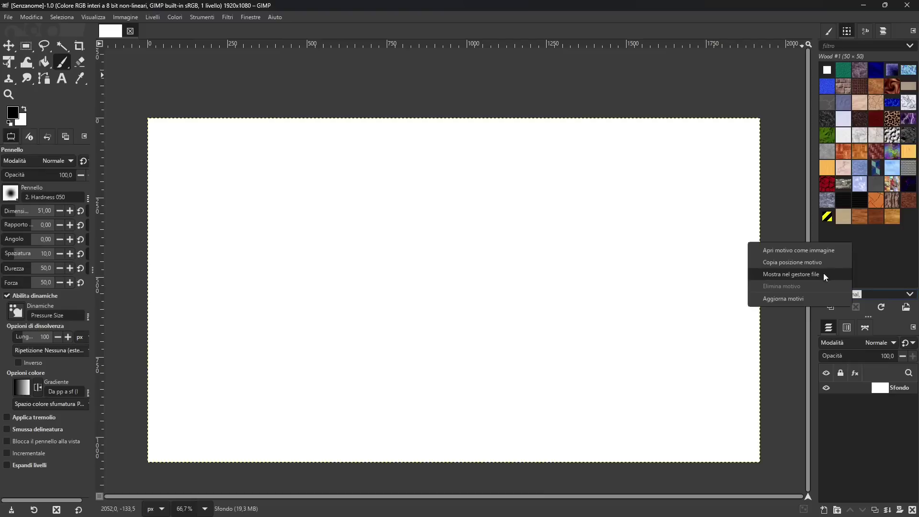
{"action": "left_click", "coordinate": [804, 274]}
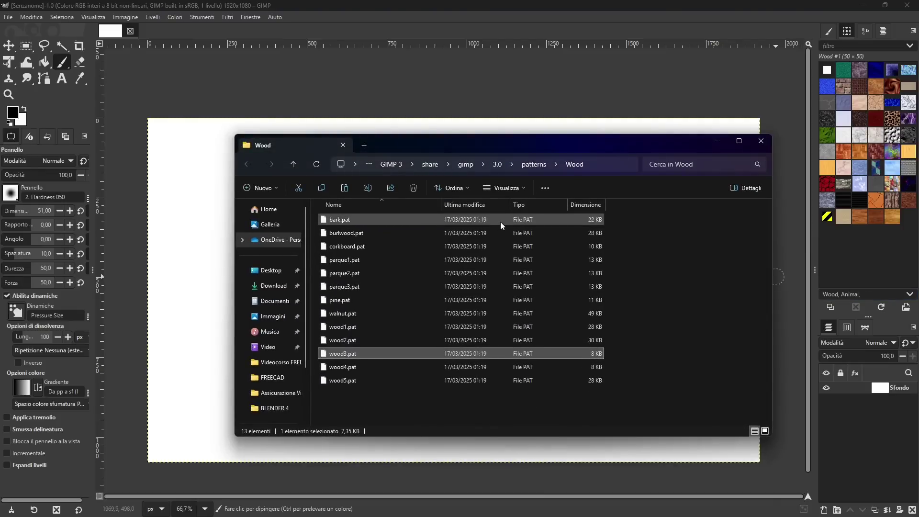
{"action": "left_click", "coordinate": [522, 326]}
{"action": "left_click", "coordinate": [522, 353]}
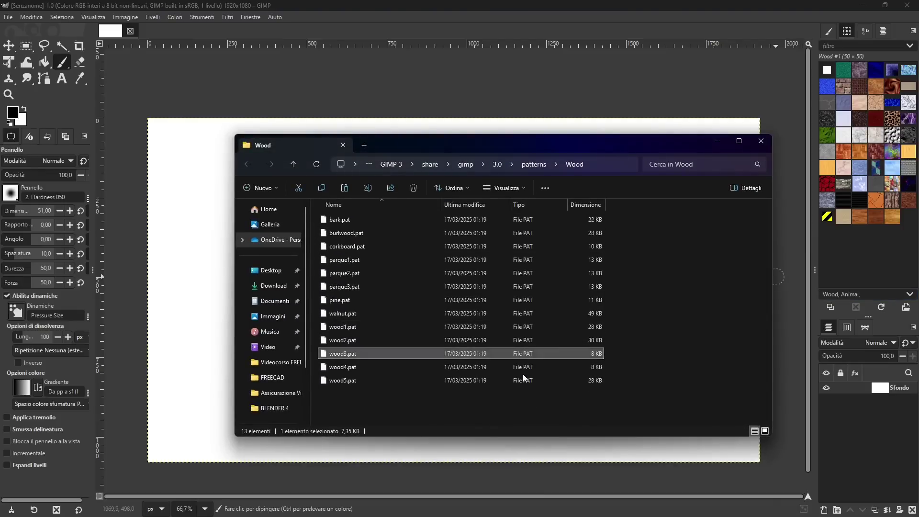
{"action": "left_click", "coordinate": [349, 380]}
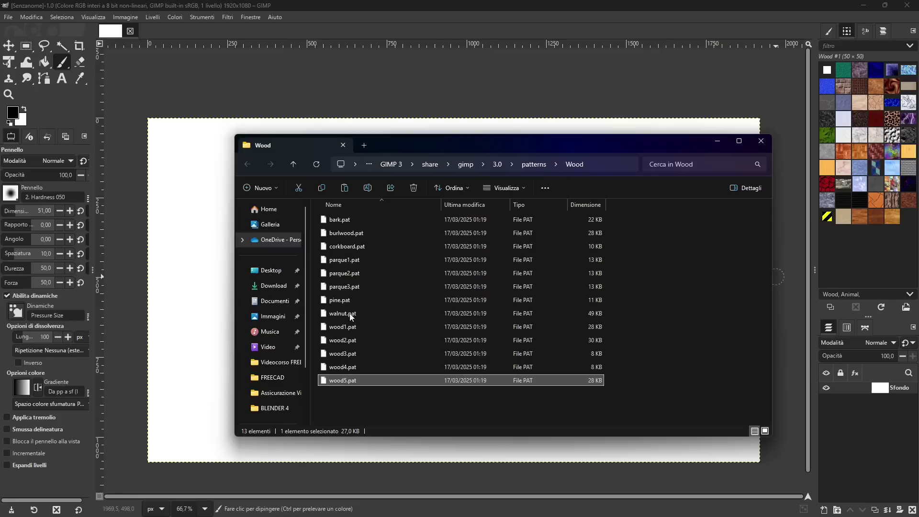
Step: Close the Wood folder window and preview several patterns, including Burlwood and the clipboard image pattern
{"action": "left_click", "coordinate": [760, 141]}
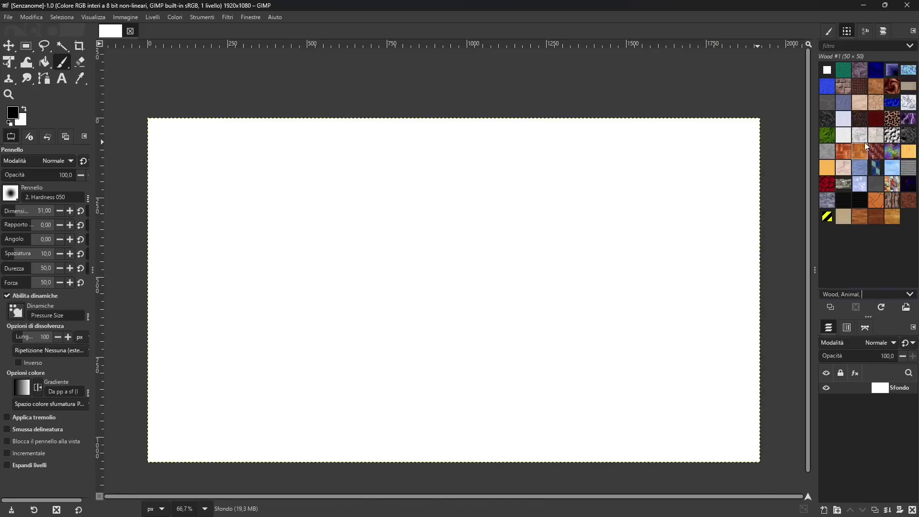
{"action": "left_click", "coordinate": [873, 91]}
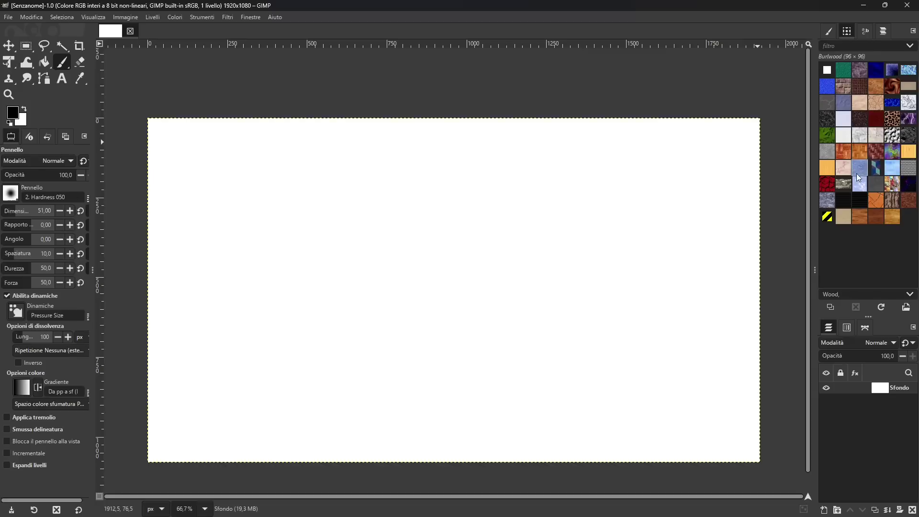
{"action": "left_click", "coordinate": [844, 135]}
{"action": "left_click", "coordinate": [843, 70]}
{"action": "left_click", "coordinate": [827, 70]}
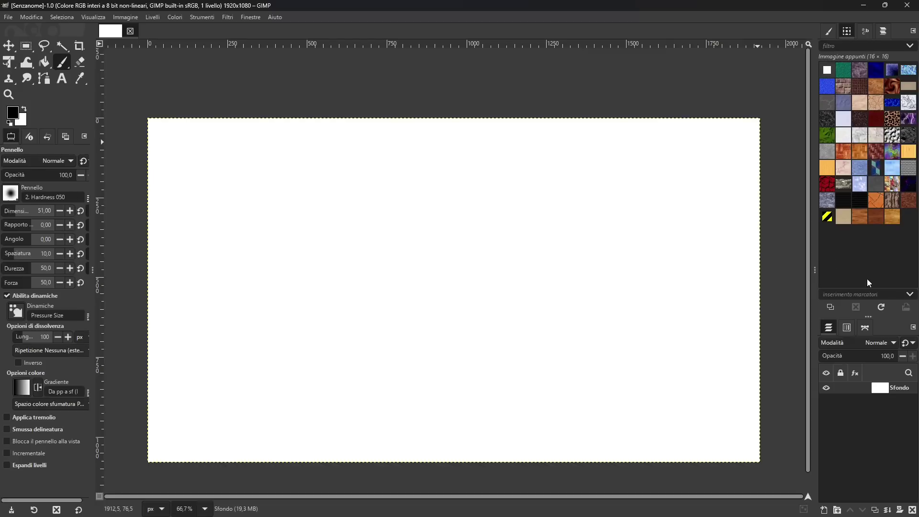
Step: Fill the blank canvas with the Warning! pattern and activate the Zoom tool
{"action": "left_click", "coordinate": [828, 220]}
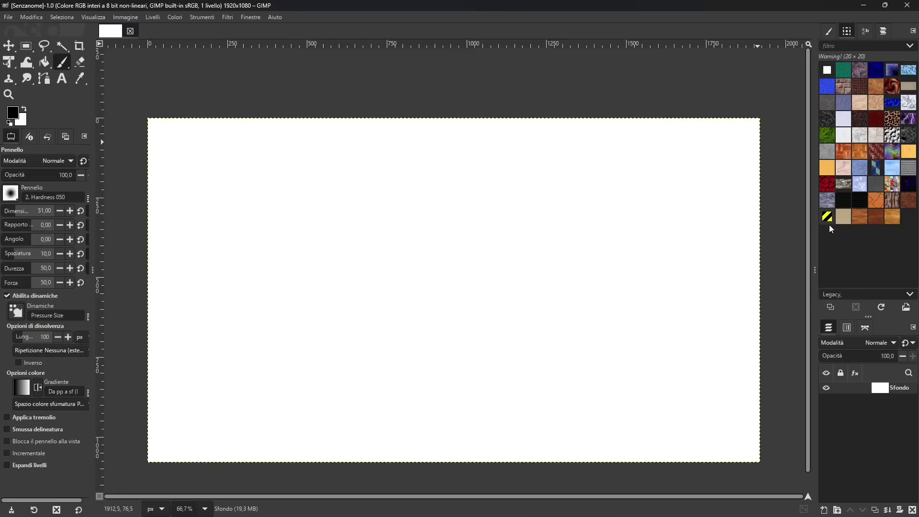
{"action": "left_click_drag", "start_coordinate": [830, 220], "coordinate": [510, 266]}
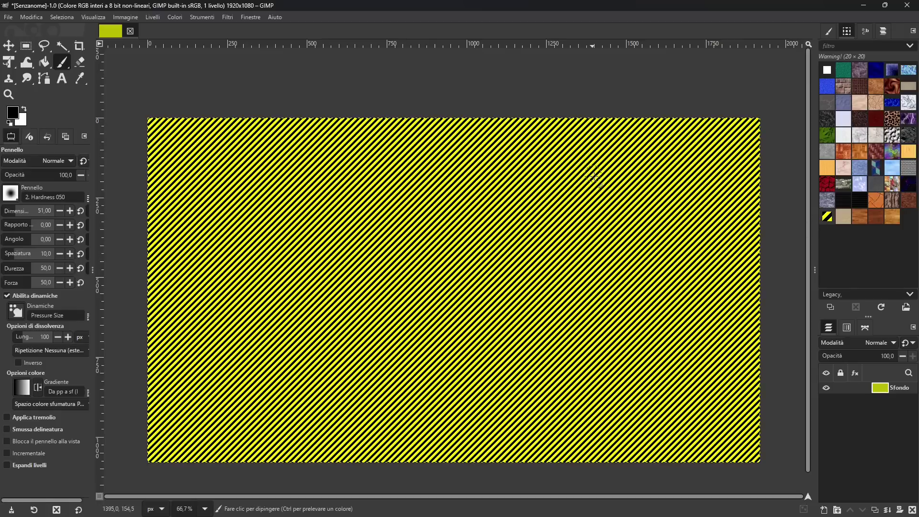
{"action": "key", "text": "z"}
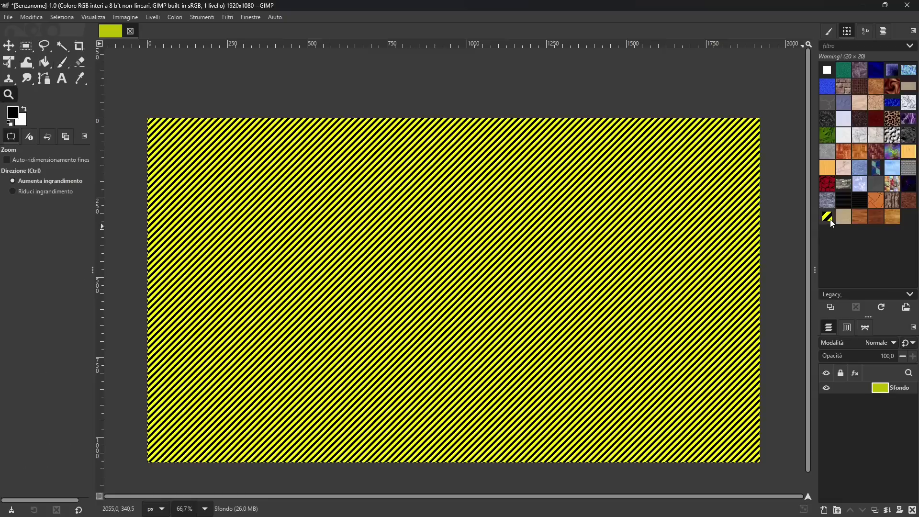
Step: Select the Wood (96 × 96) pattern next to Warning! and open it as an image
{"action": "right_click", "coordinate": [837, 217]}
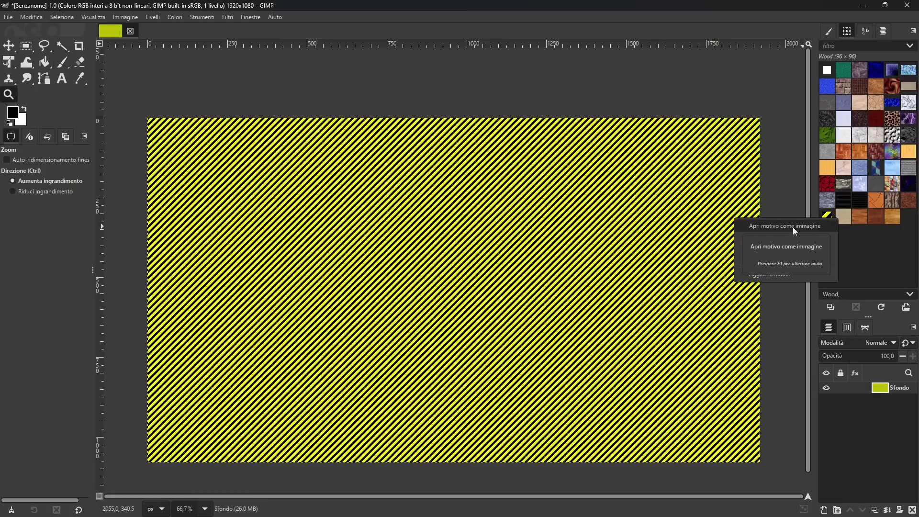
{"action": "left_click", "coordinate": [879, 283]}
{"action": "left_click", "coordinate": [906, 309]}
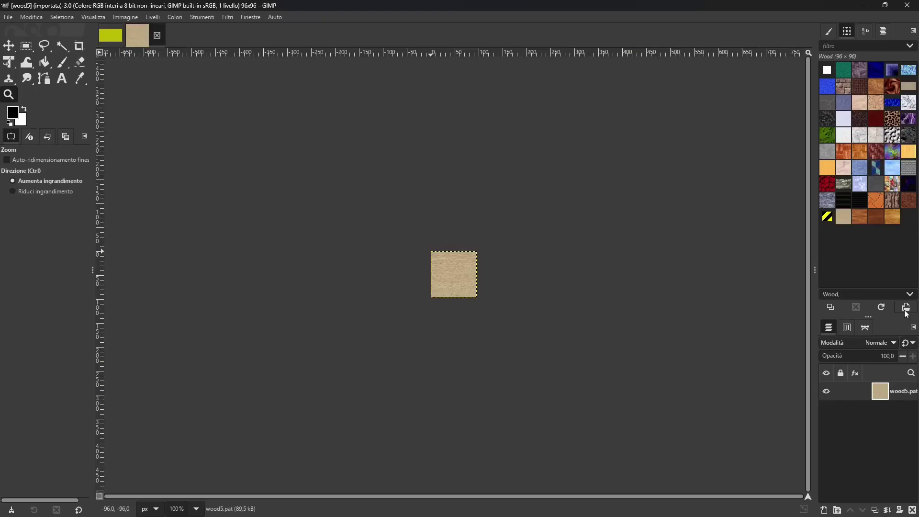
{"action": "key", "text": "ctrl"}
{"action": "scroll", "coordinate": [447, 278], "scroll_direction": "up", "scroll_amount": 3}
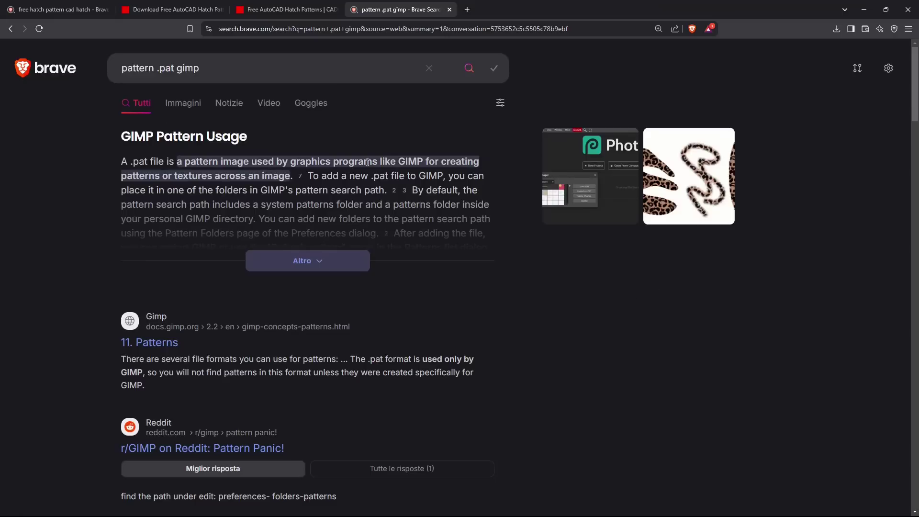
Step: Switch to the CADhatch free downloads page in the browser and open the Jointed Tile Hatch Patterns category
{"action": "key", "text": "ctrl+2"}
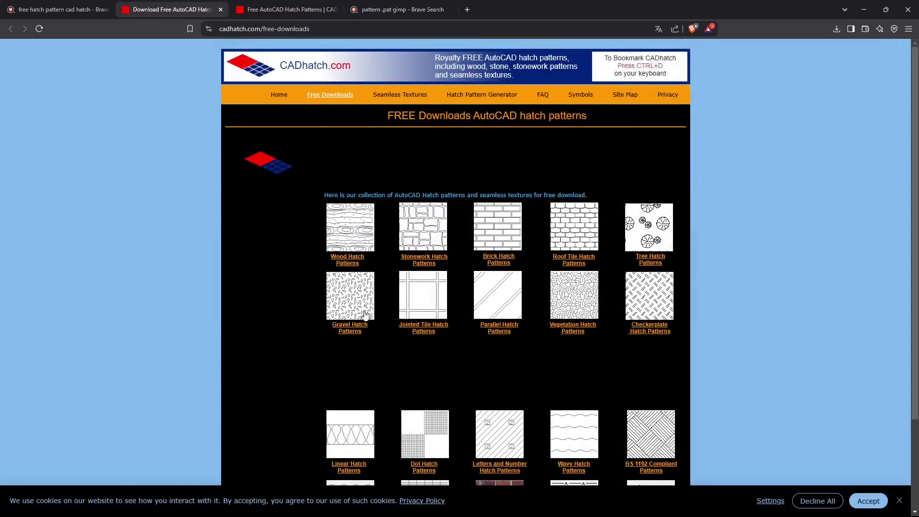
{"action": "scroll", "coordinate": [527, 286], "scroll_direction": "down", "scroll_amount": 3}
{"action": "left_click", "coordinate": [427, 221]}
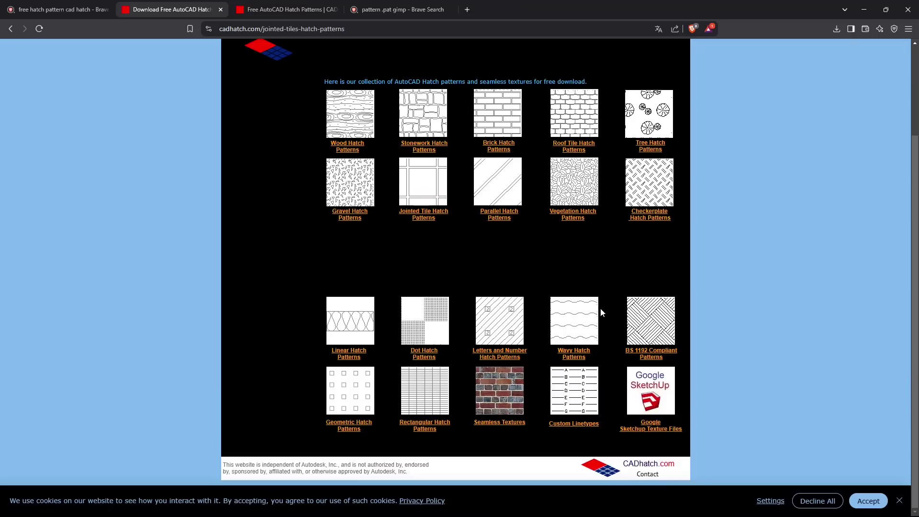
{"action": "scroll", "coordinate": [526, 253], "scroll_direction": "up", "scroll_amount": 2}
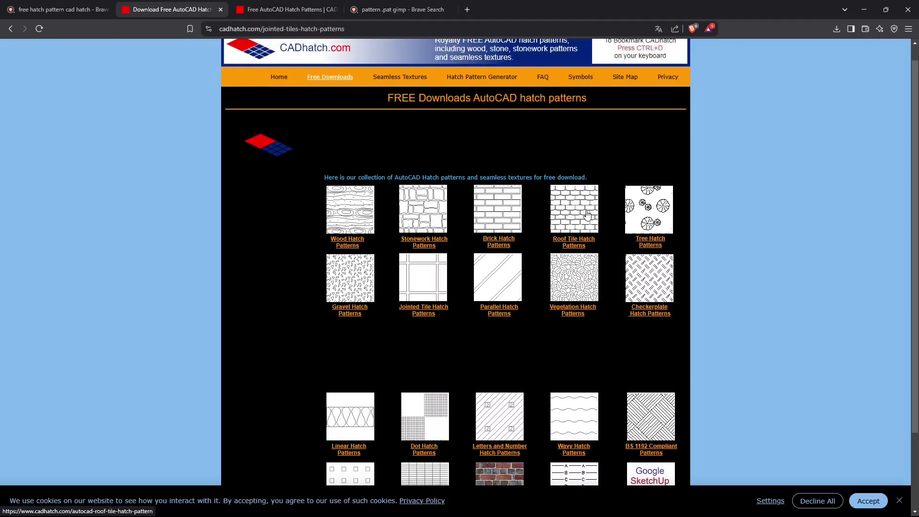
{"action": "scroll", "coordinate": [415, 296], "scroll_direction": "down", "scroll_amount": 2}
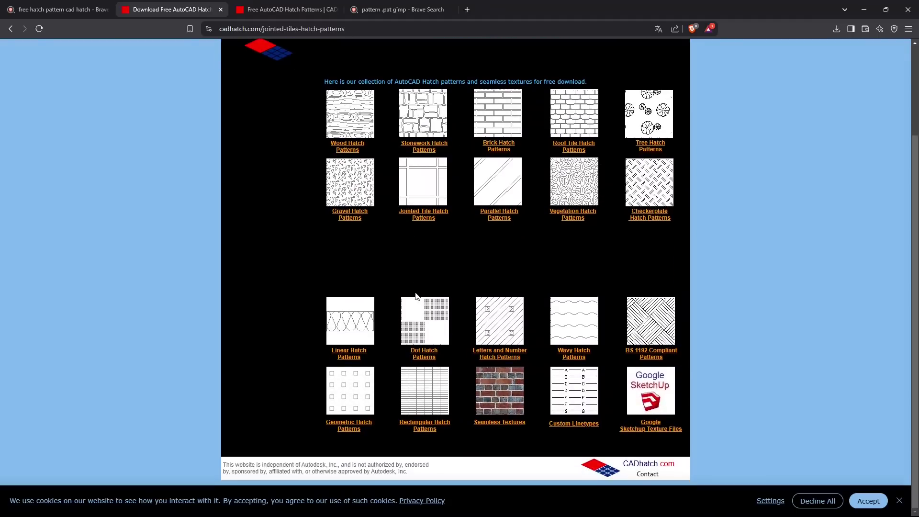
{"action": "scroll", "coordinate": [415, 295], "scroll_direction": "up", "scroll_amount": 2}
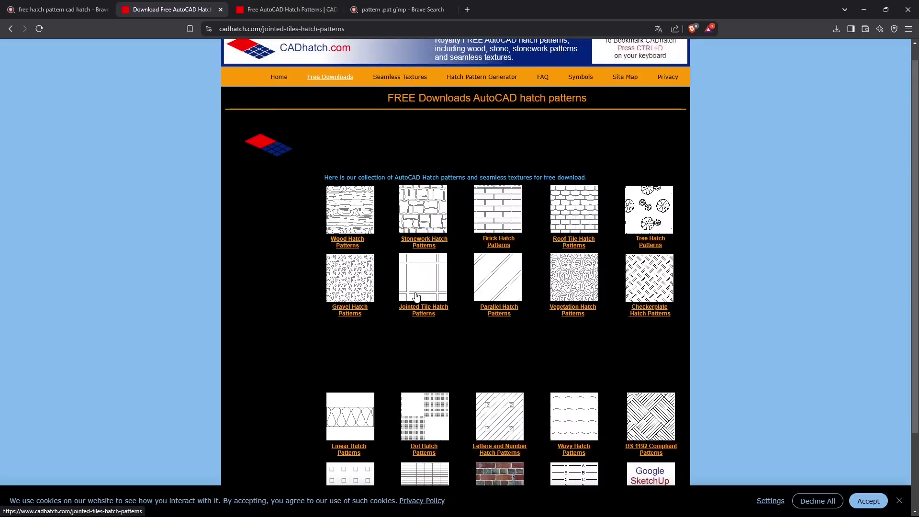